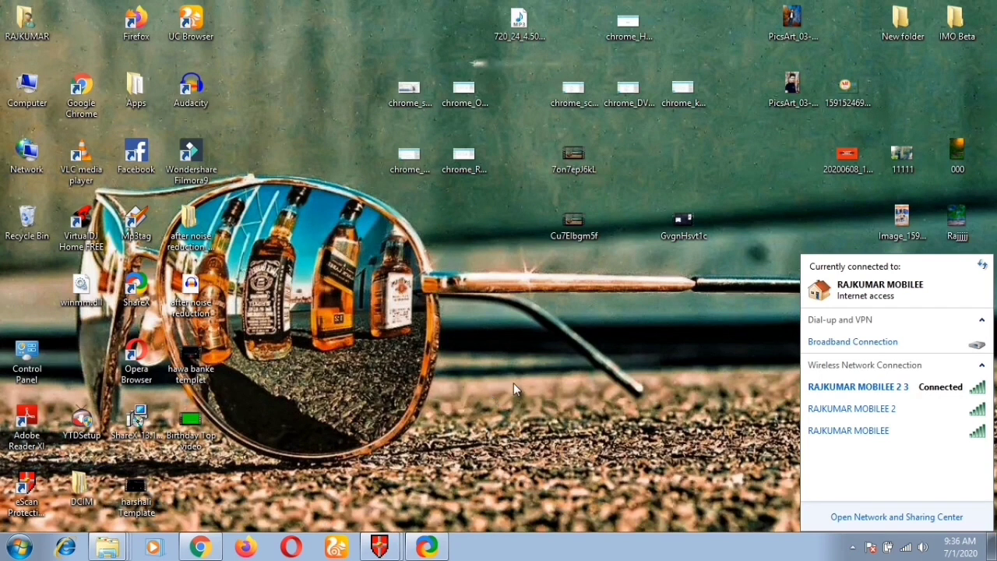
Step: Refresh the desktop and restore the Chrome window showing the New Tab page
right_click(508, 356)
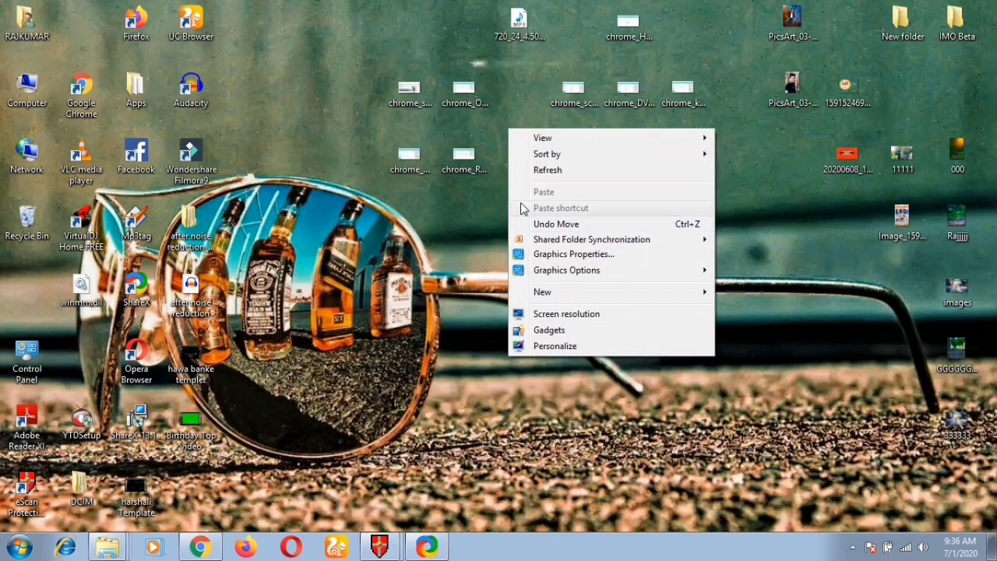
click(534, 171)
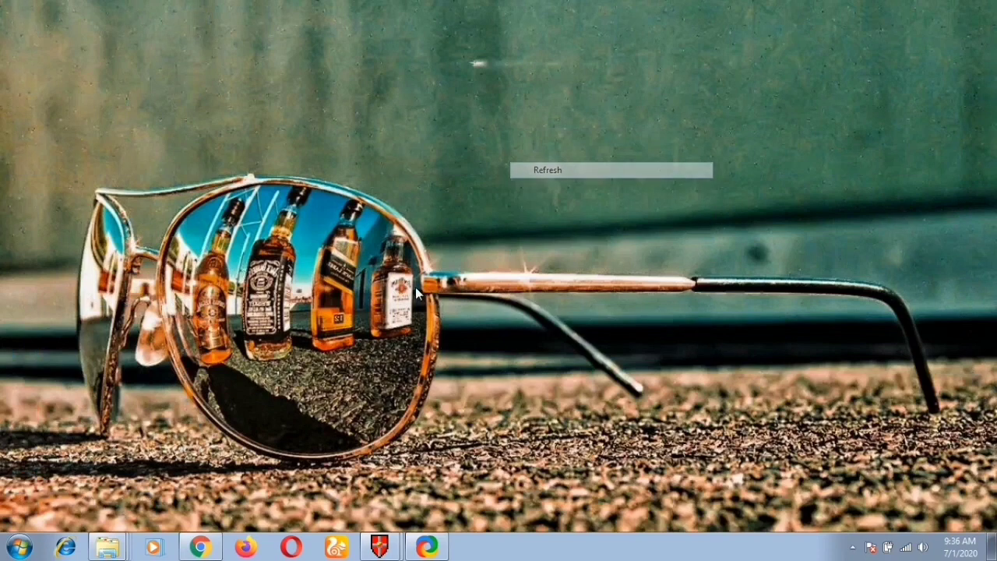
click(200, 547)
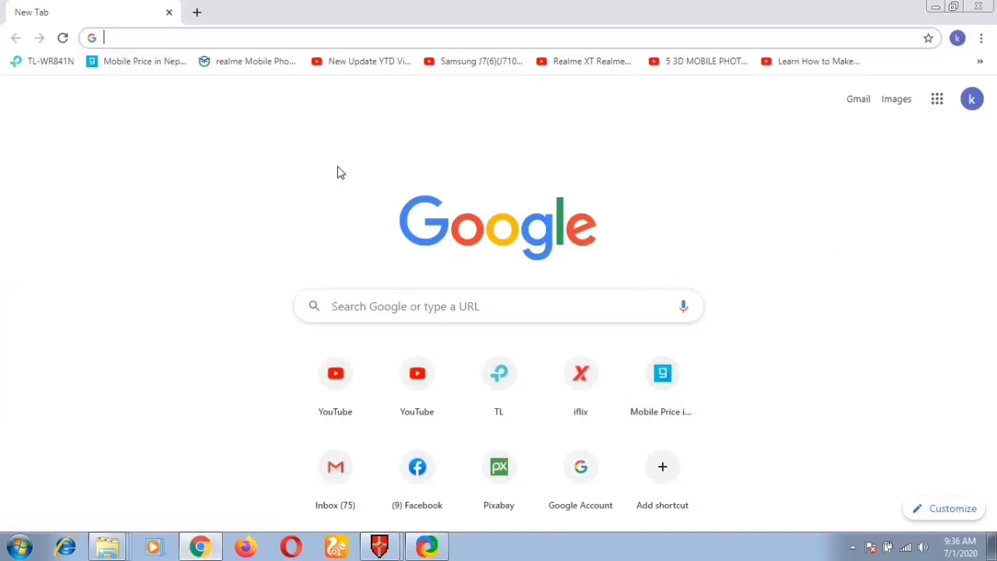
Step: Focus Chrome's address bar twice, dismissing the address suggestions each time
click(155, 40)
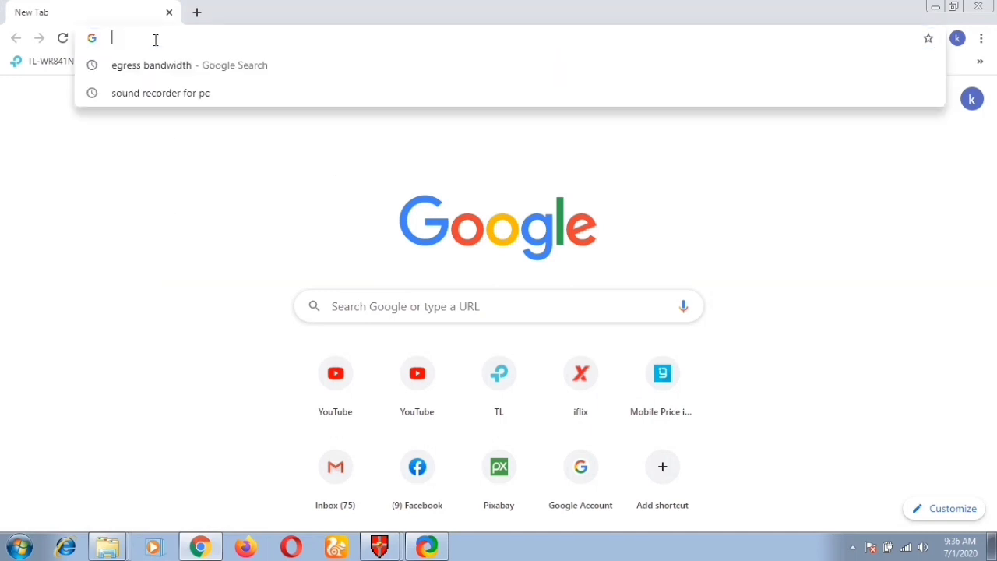
click(141, 205)
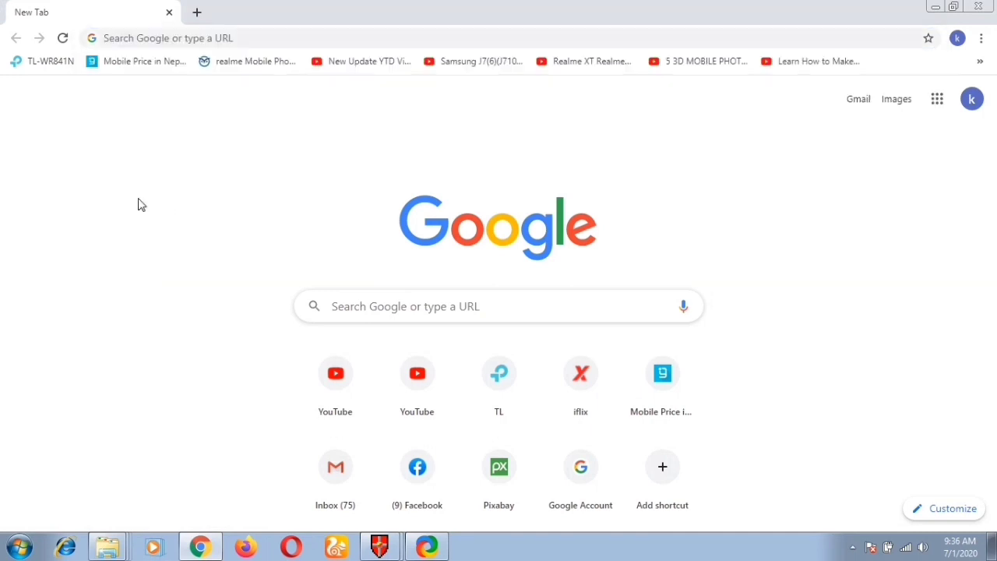
click(242, 37)
click(191, 249)
Step: Open the Status window of the connected Wi-Fi network from the tray network list
mouse_move(902, 551)
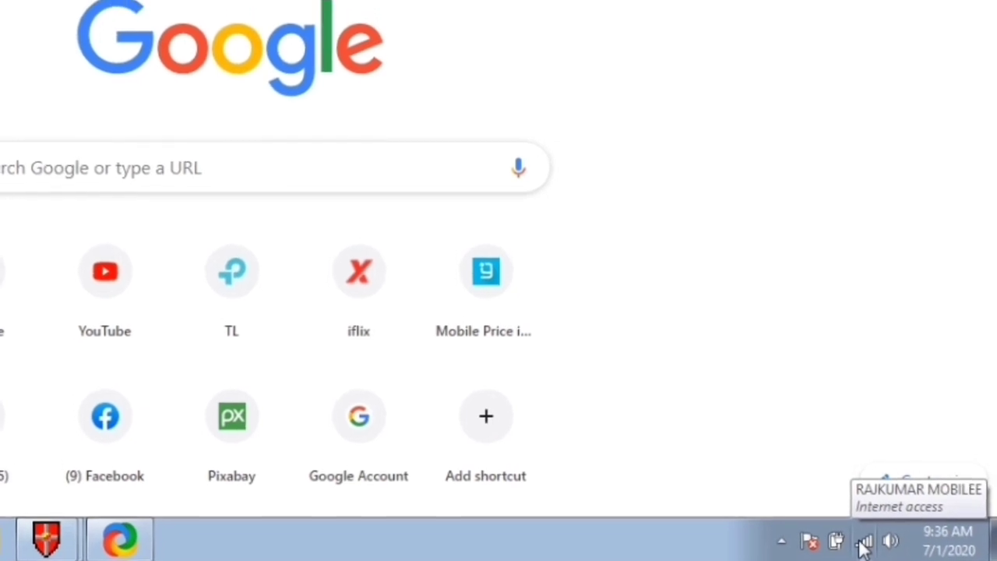
click(864, 543)
mouse_move(816, 305)
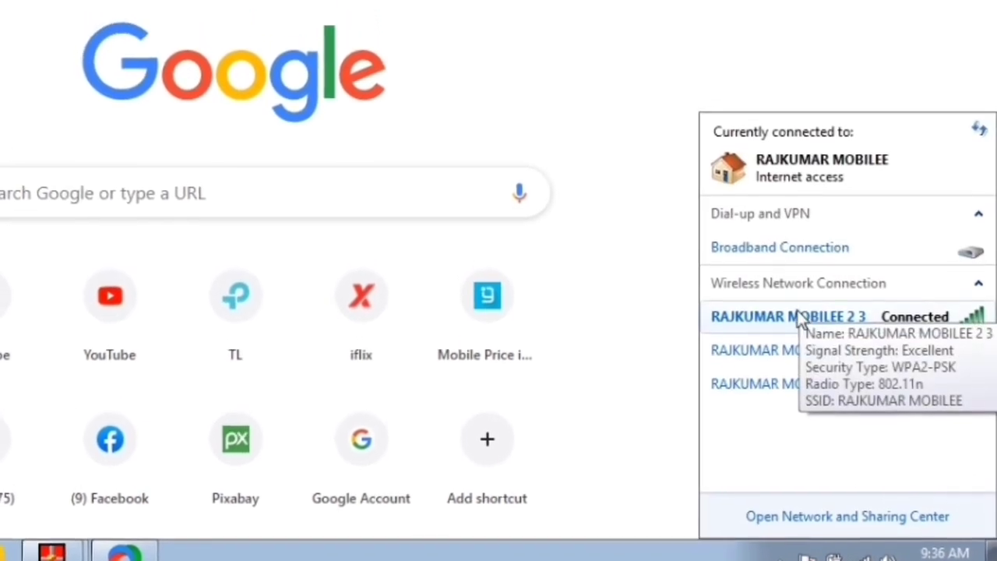
click(783, 317)
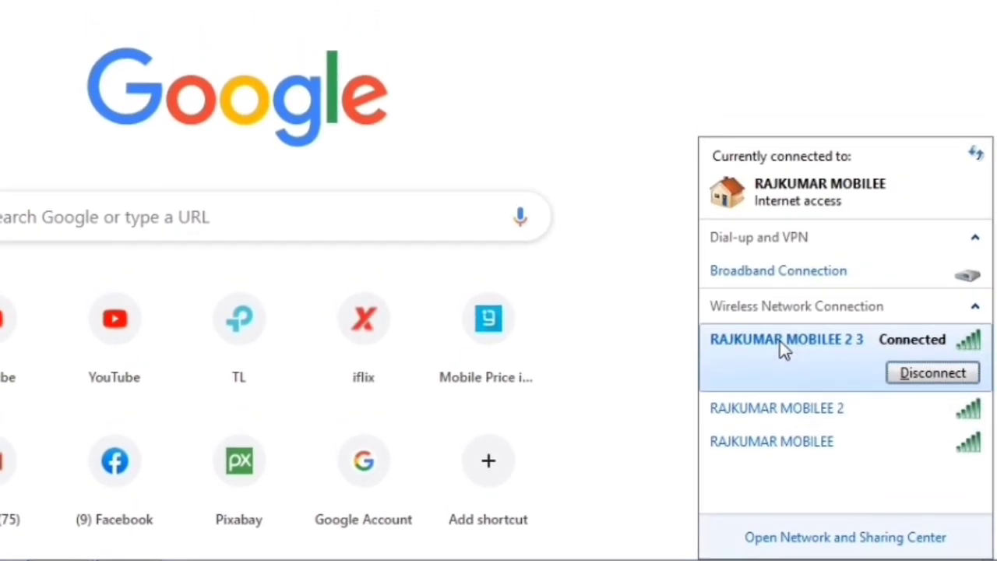
right_click(783, 348)
click(809, 390)
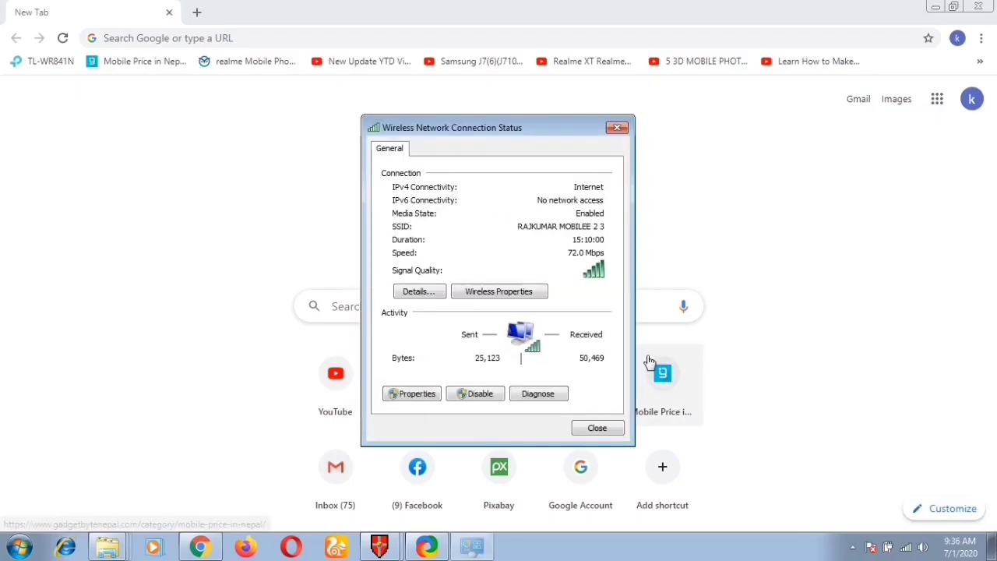
Step: Read the connection details for the 192.168.0.1 default gateway, then return to Chrome's address bar
click(425, 301)
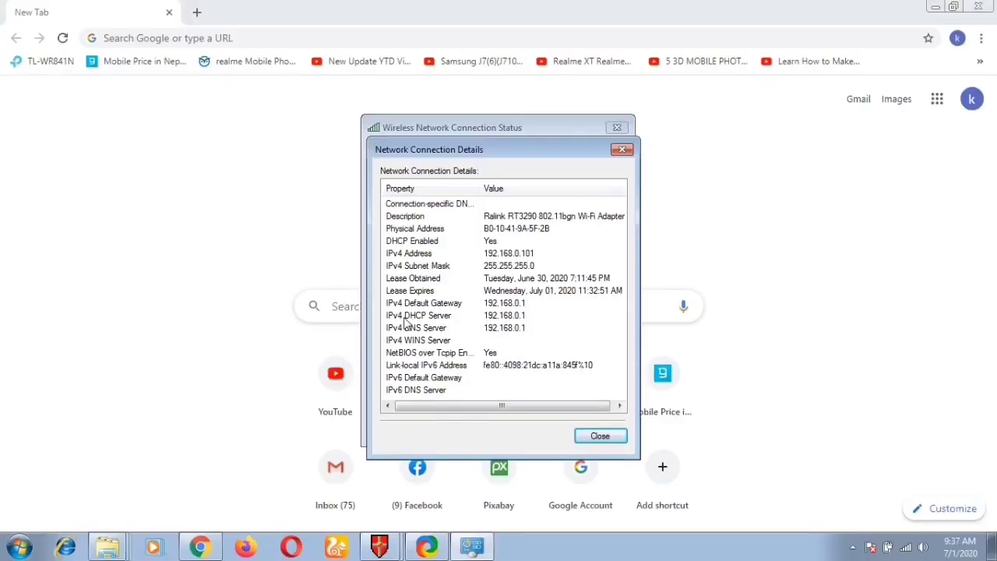
click(246, 39)
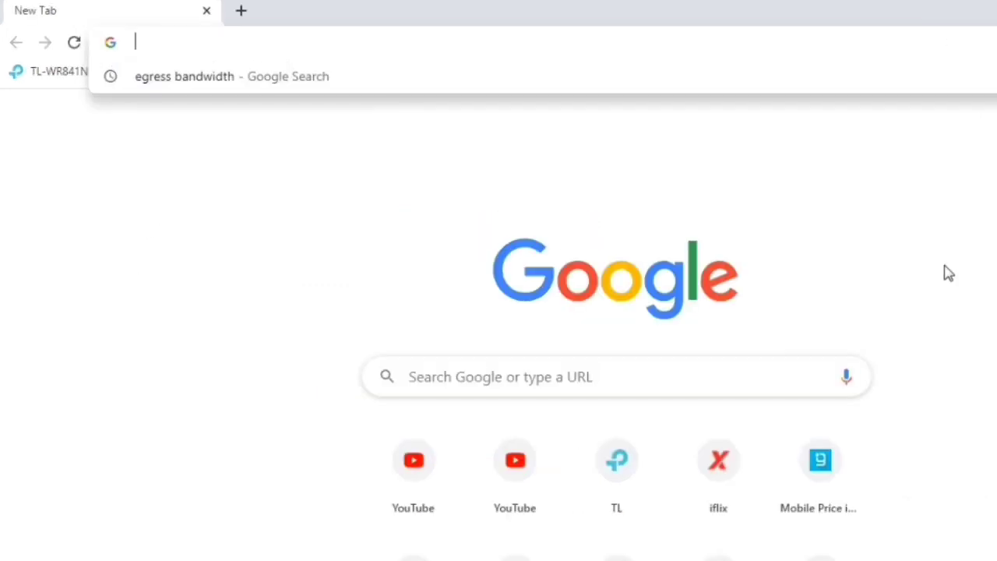
Step: Load the TL-WR841N router login page at 192.168.0.1
text(192.)
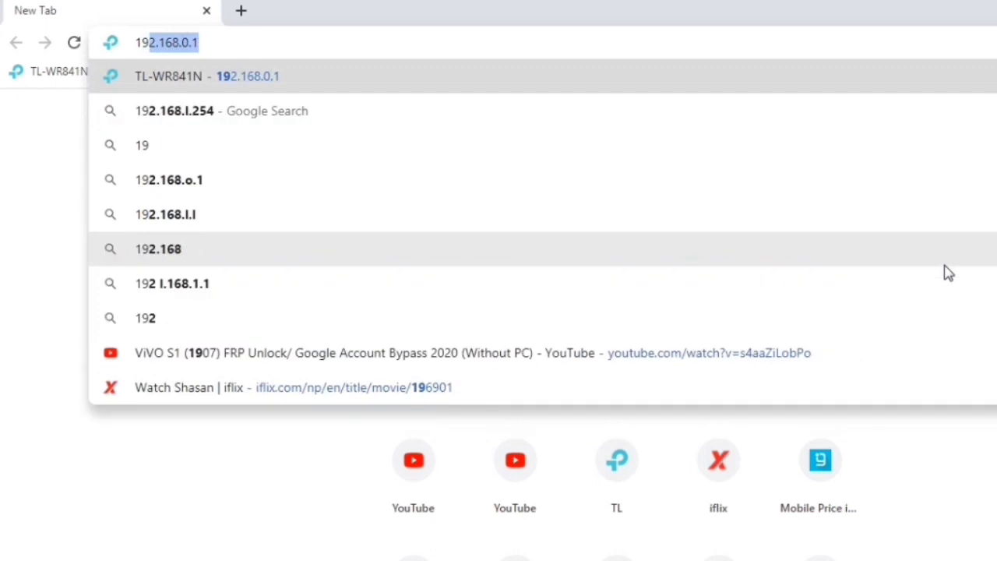
text(168.)
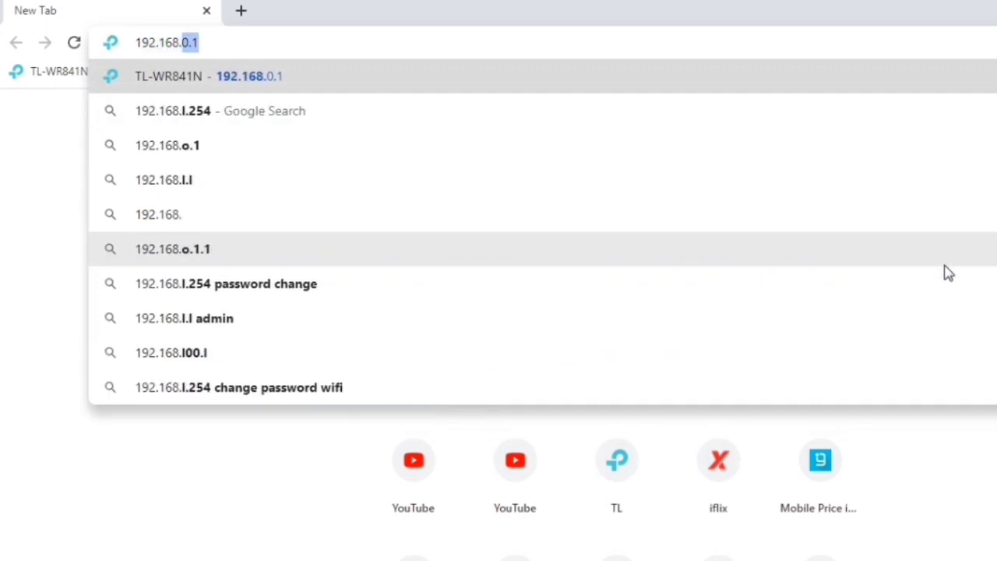
text(0.1)
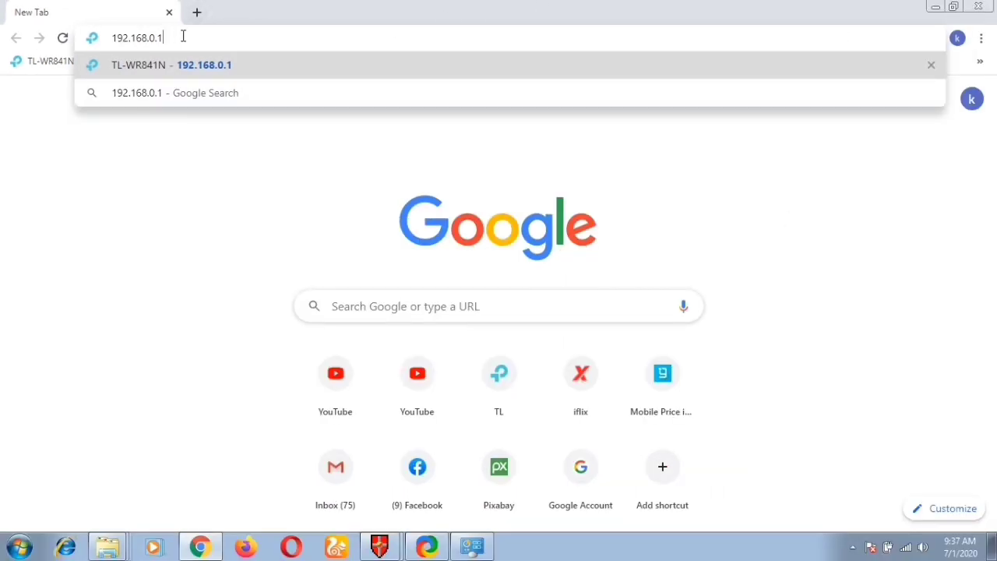
key(Return)
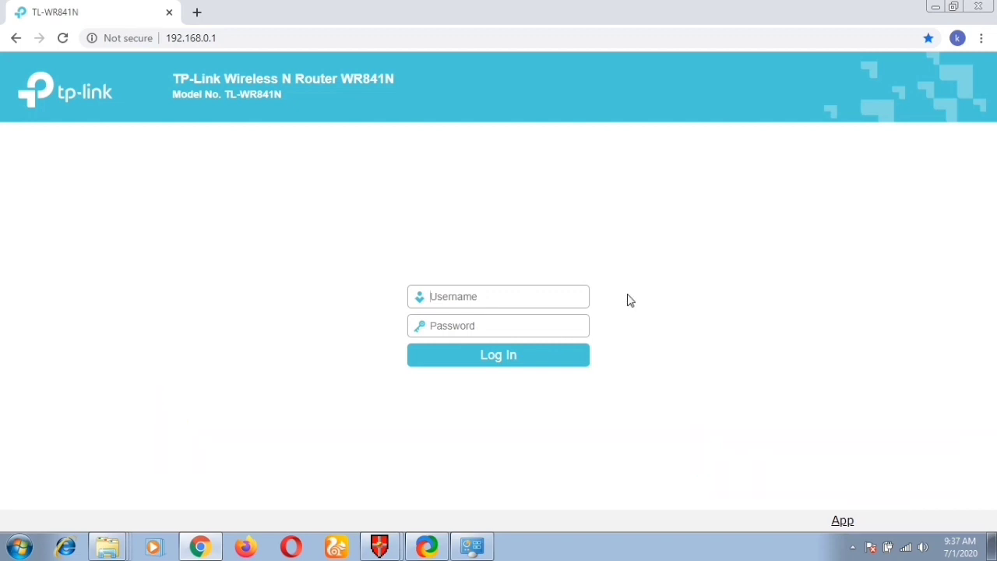
Step: Sign in to the router with the admin username and password
click(586, 301)
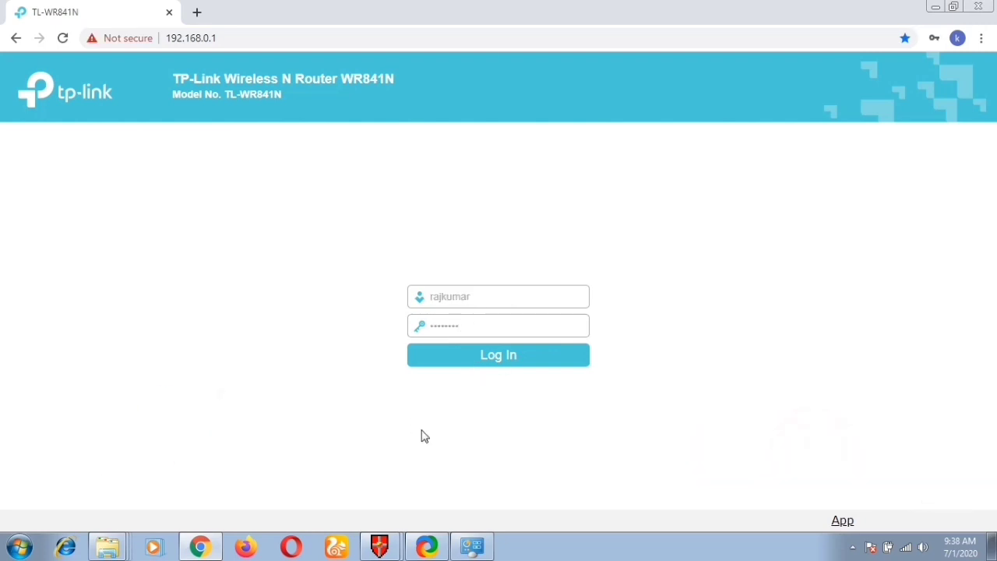
click(484, 363)
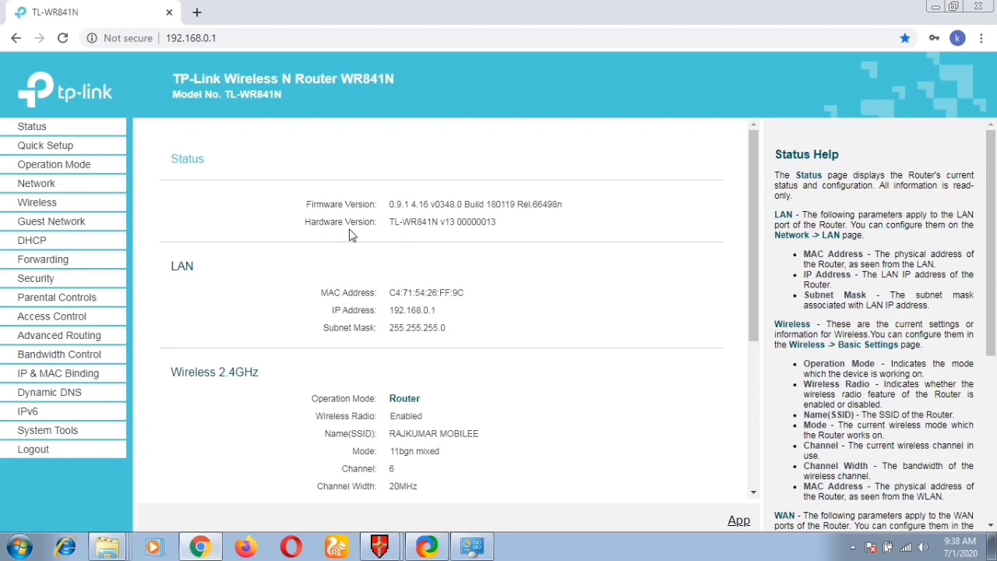
Step: Scroll through the router Status page to review its details
scroll(350, 235, down, 2)
scroll(350, 236, up, 2)
scroll(350, 238, down, 2)
scroll(349, 242, up, 2)
Step: Check the current Wi-Fi connection in the tray list, close it, and open a new Chrome tab
click(906, 547)
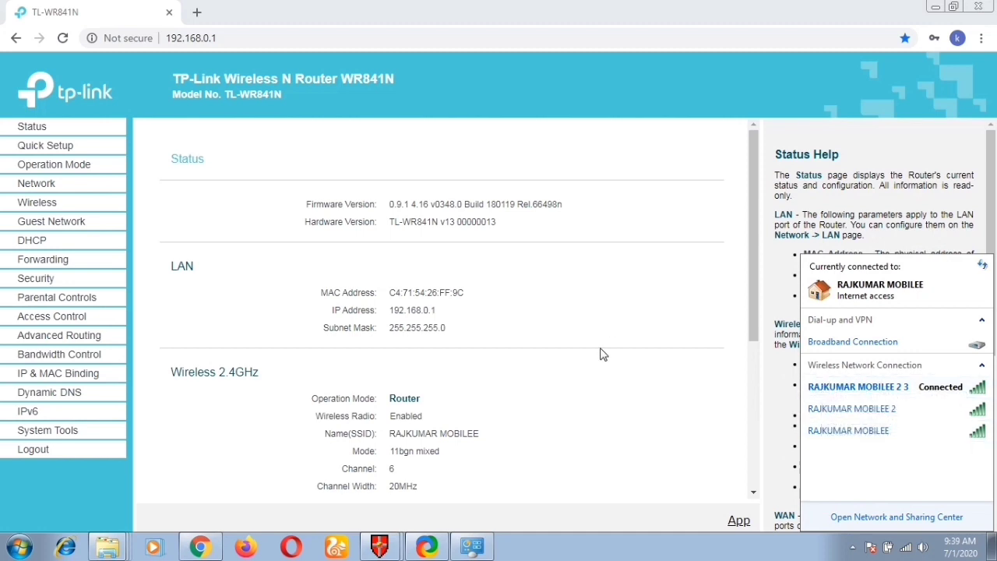
mouse_move(826, 399)
click(732, 401)
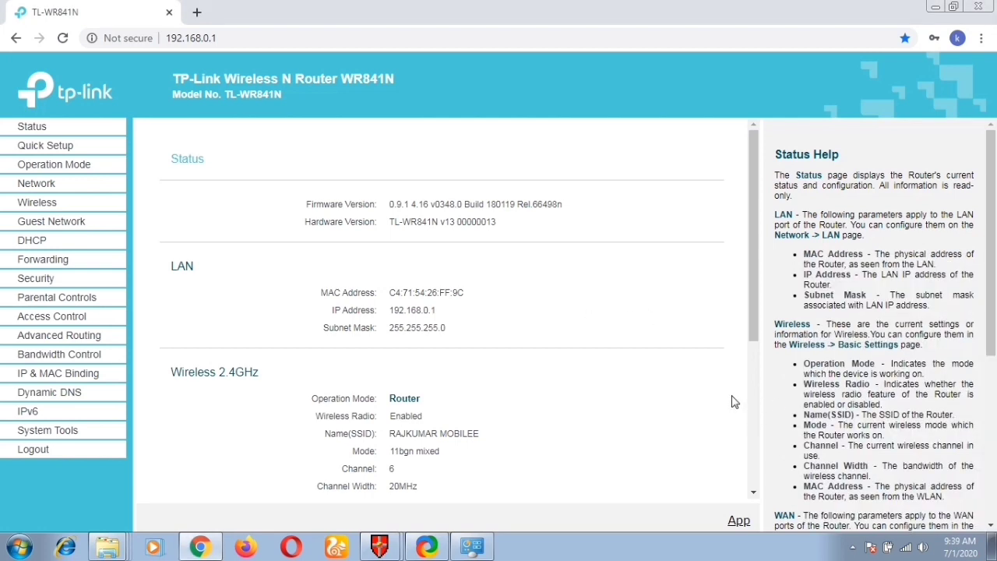
key(ctrl+t)
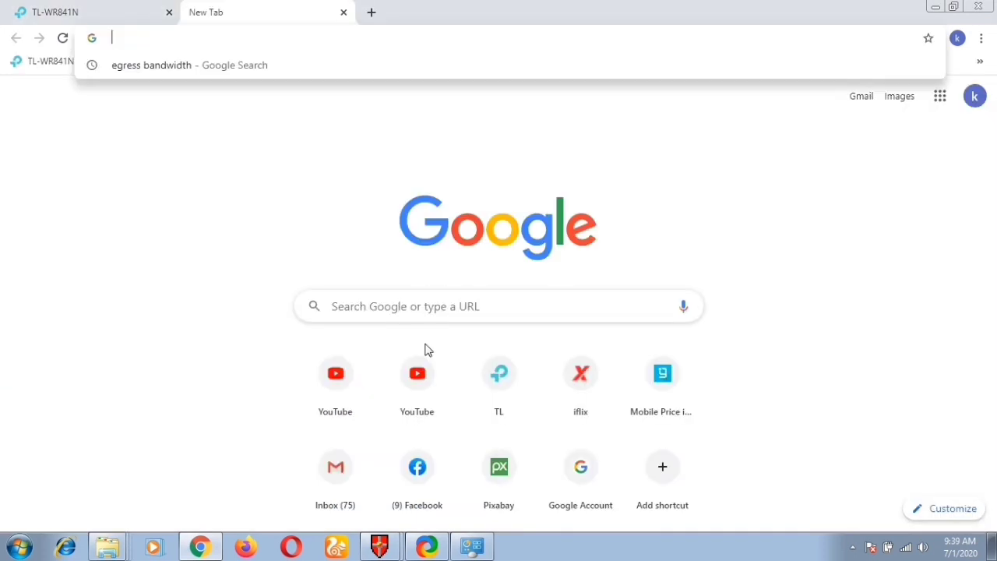
Step: Run a baseline test on speedtest.net: 5 ms ping, 43.47 Mbps down, 25.61 Mbps up
text(spee)
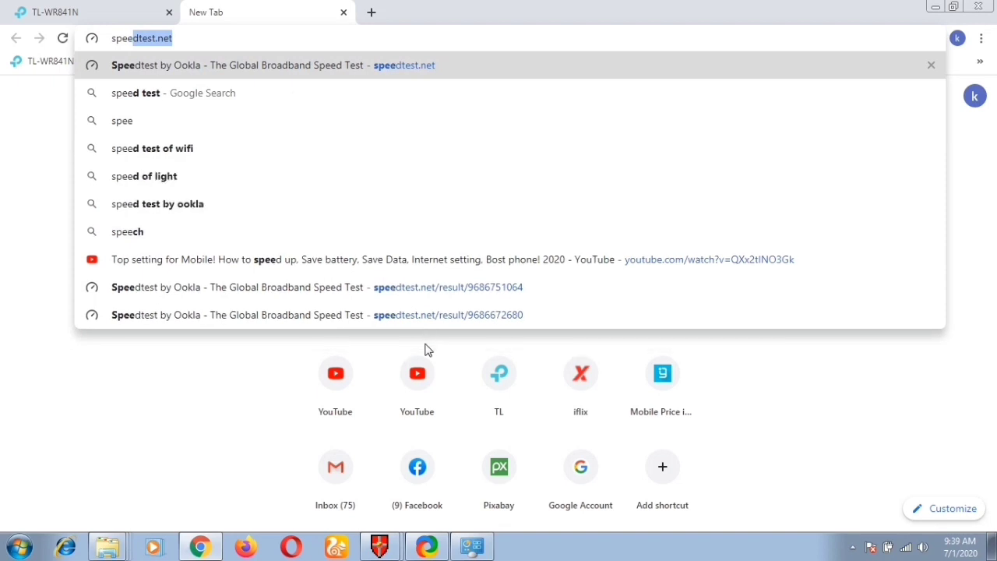
text(dtest.net)
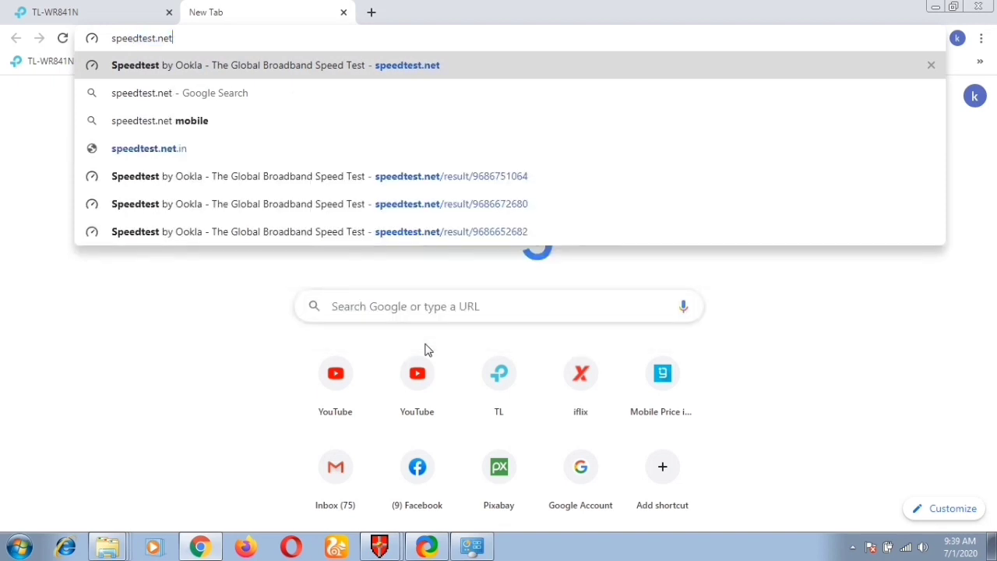
key(Return)
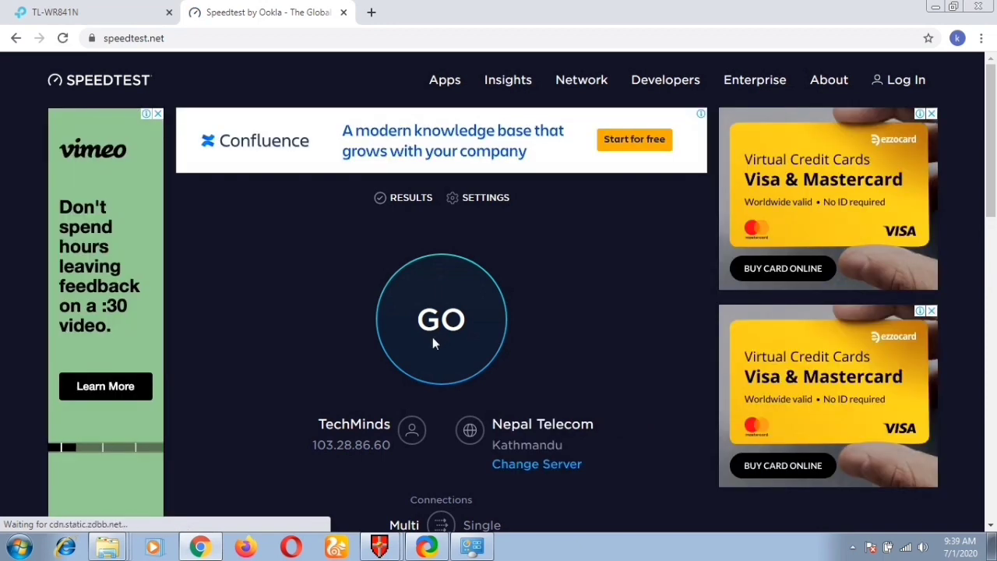
click(434, 343)
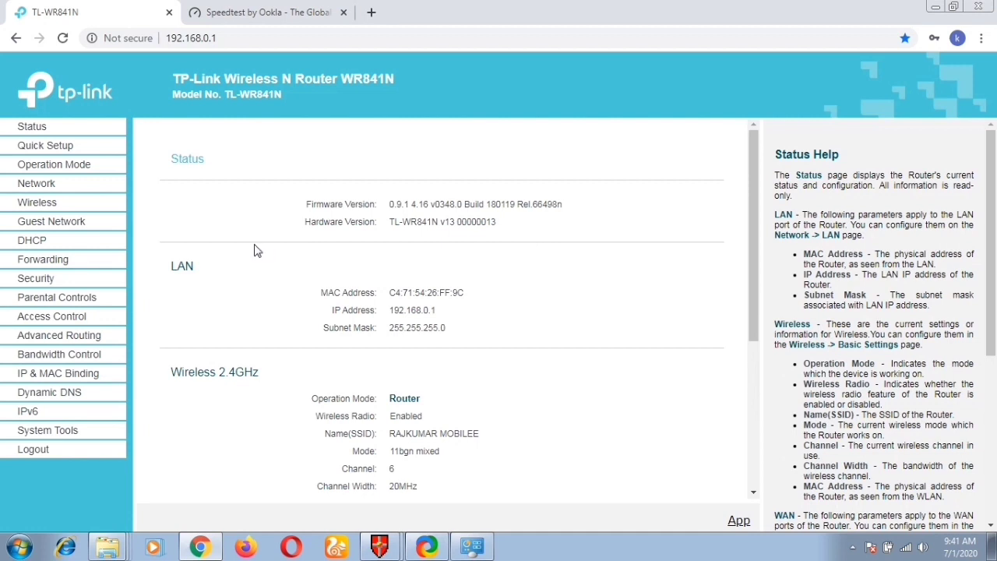
Step: Enable the Guest Network and review its name, maximum guests and wireless password
click(34, 226)
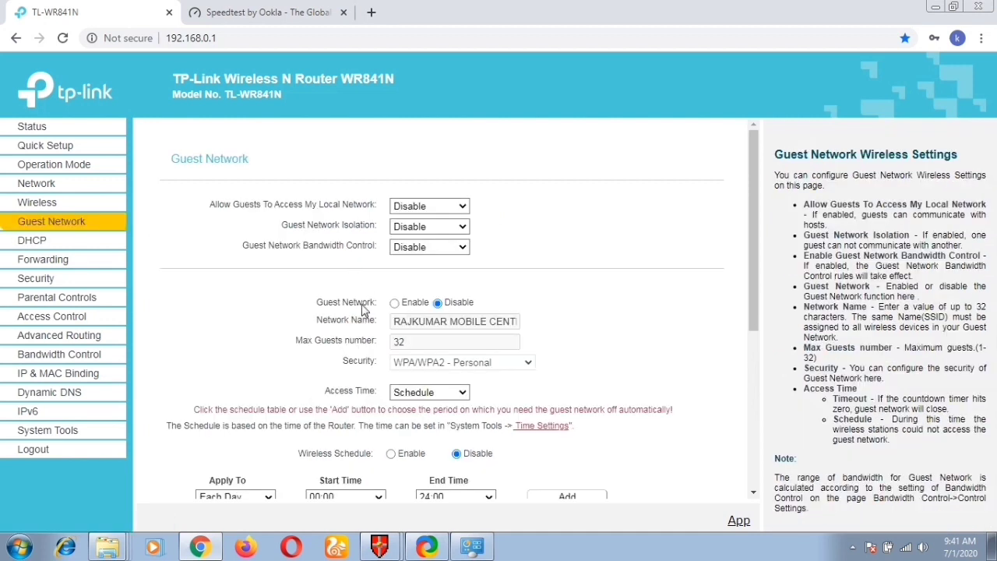
scroll(358, 304, down, 3)
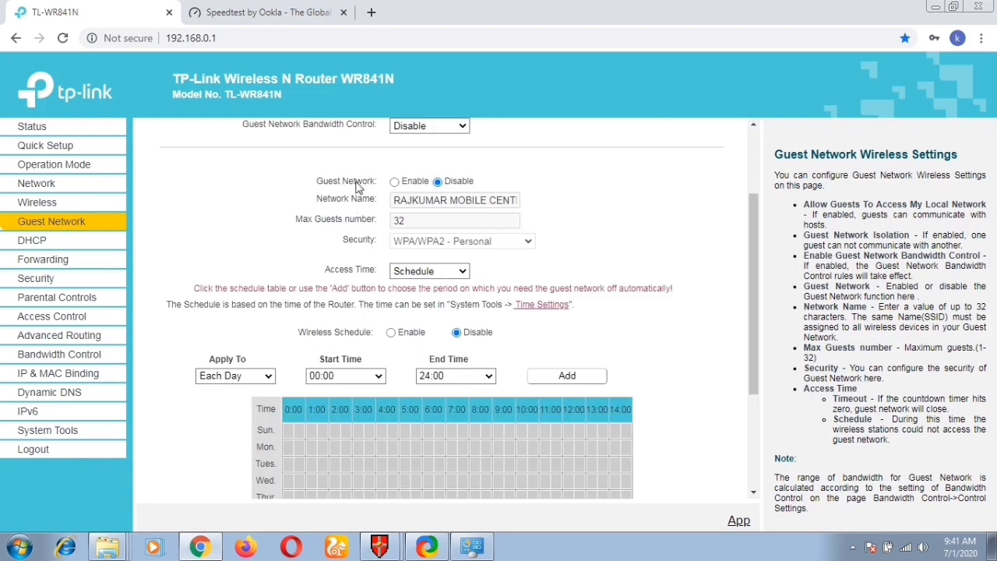
click(395, 182)
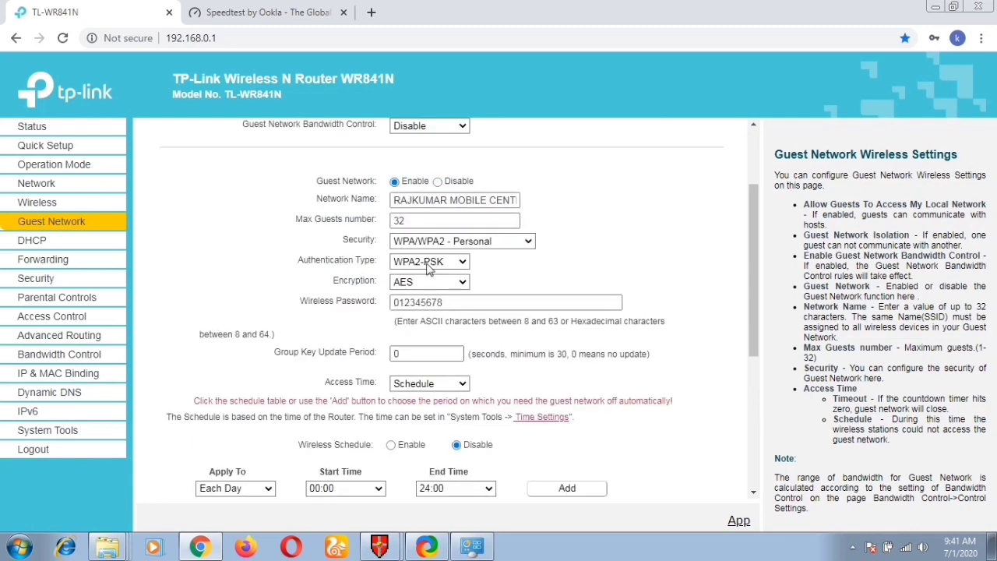
click(331, 207)
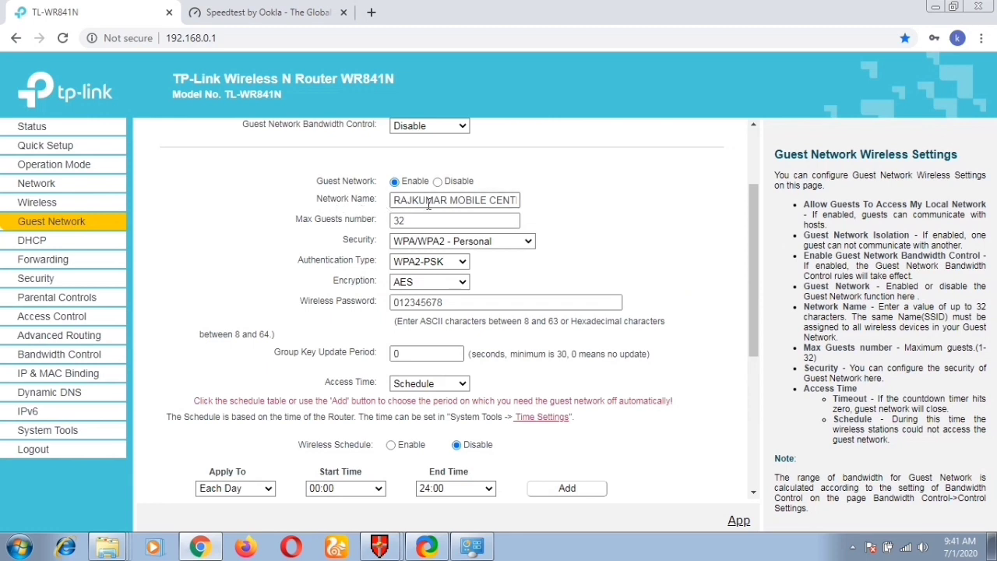
drag(474, 200, 544, 204)
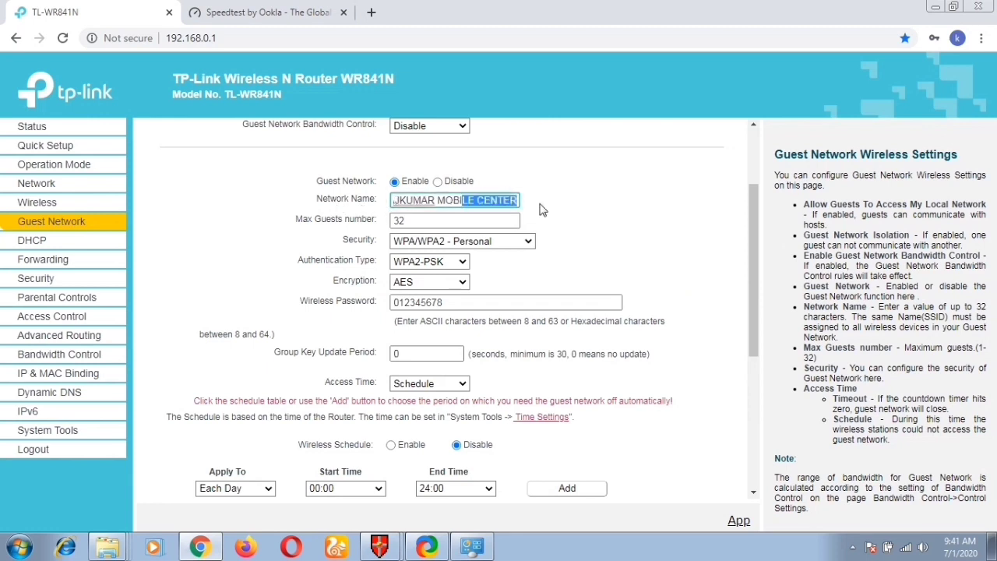
click(458, 212)
drag(478, 197, 543, 206)
click(458, 222)
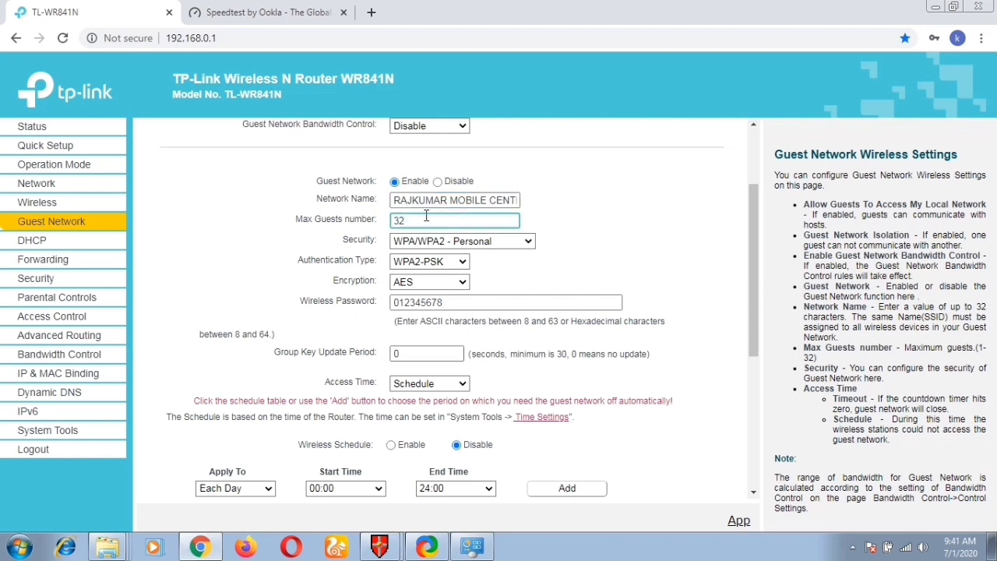
click(449, 304)
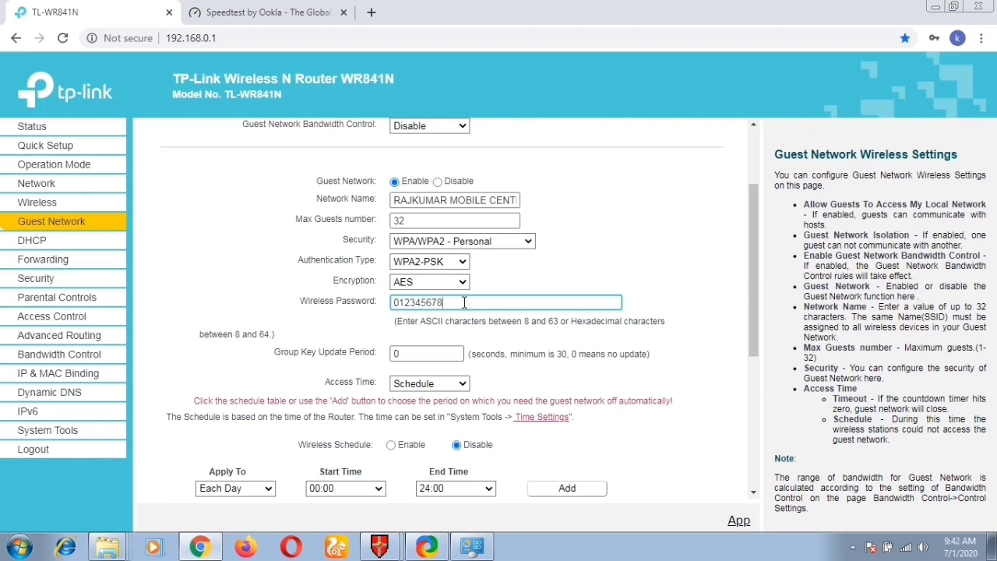
Step: Set Guest Network Bandwidth Control to Enable
scroll(464, 303, down, 1)
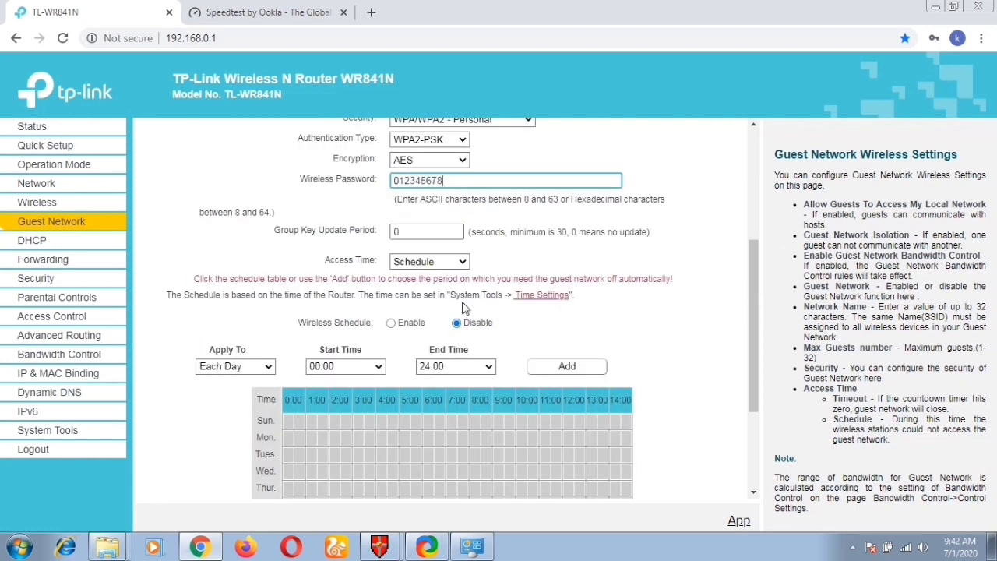
scroll(463, 288, up, 3)
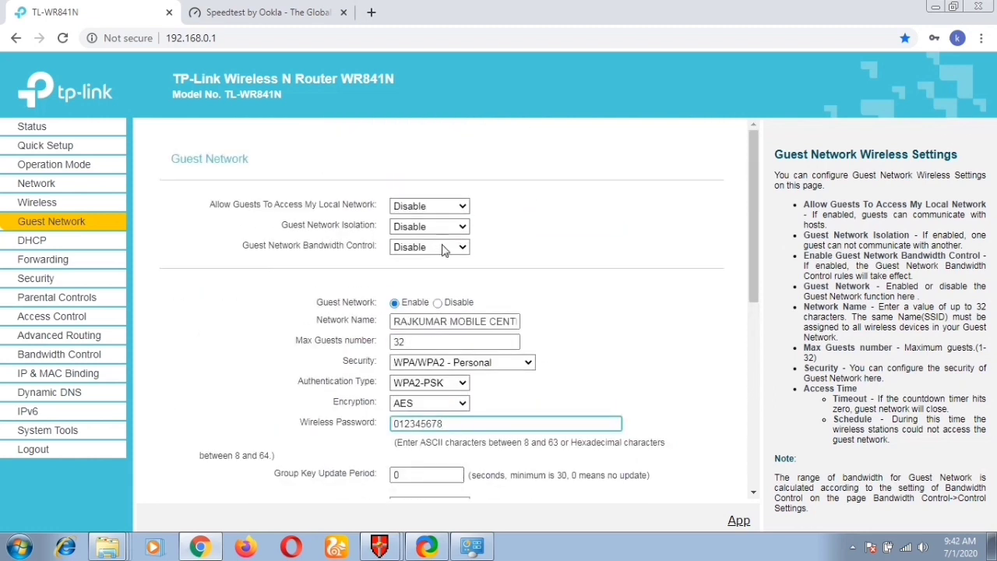
click(442, 248)
click(441, 271)
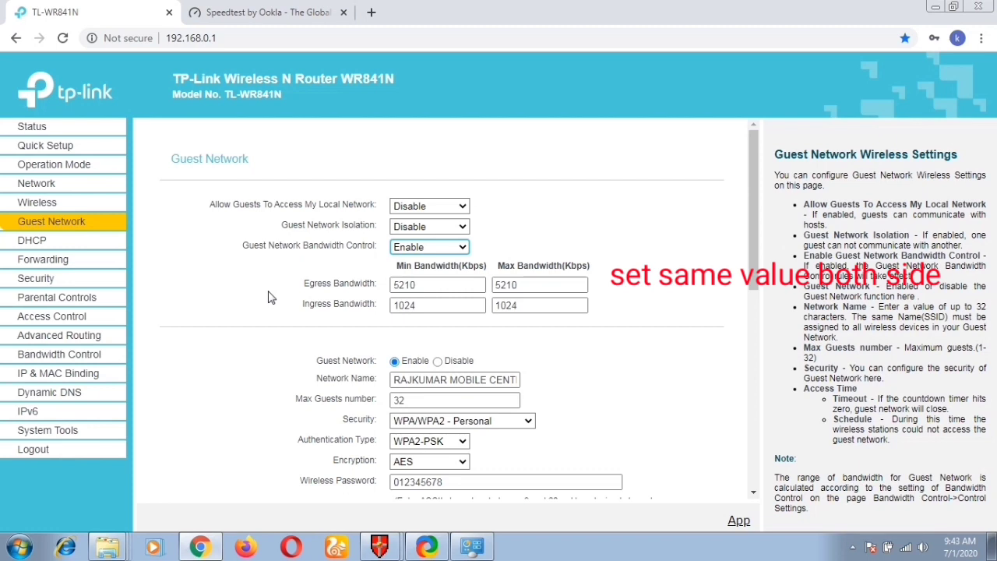
Step: Confirm egress 5210 Kbps and ingress 1024 Kbps limits, then save the guest network settings
click(480, 284)
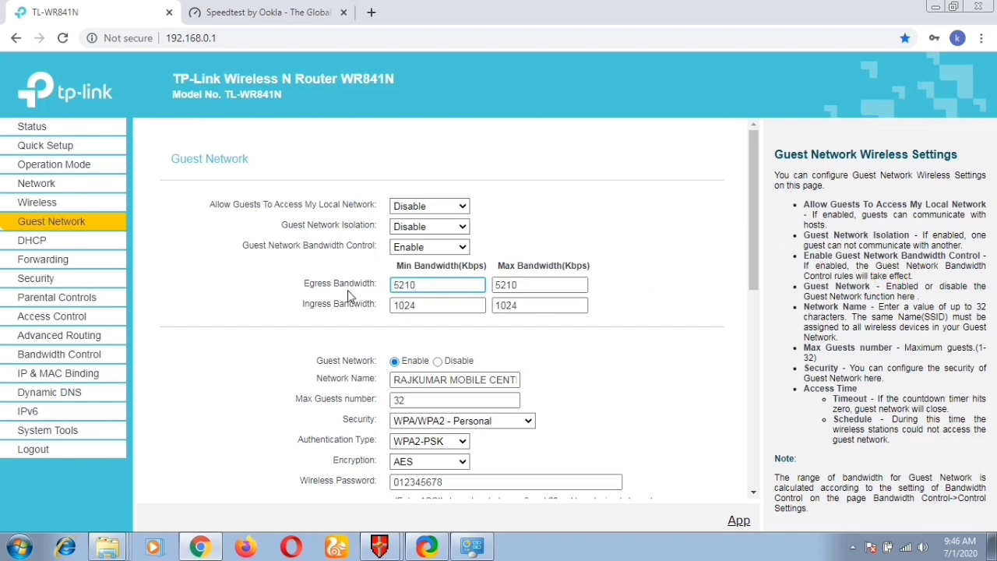
click(429, 307)
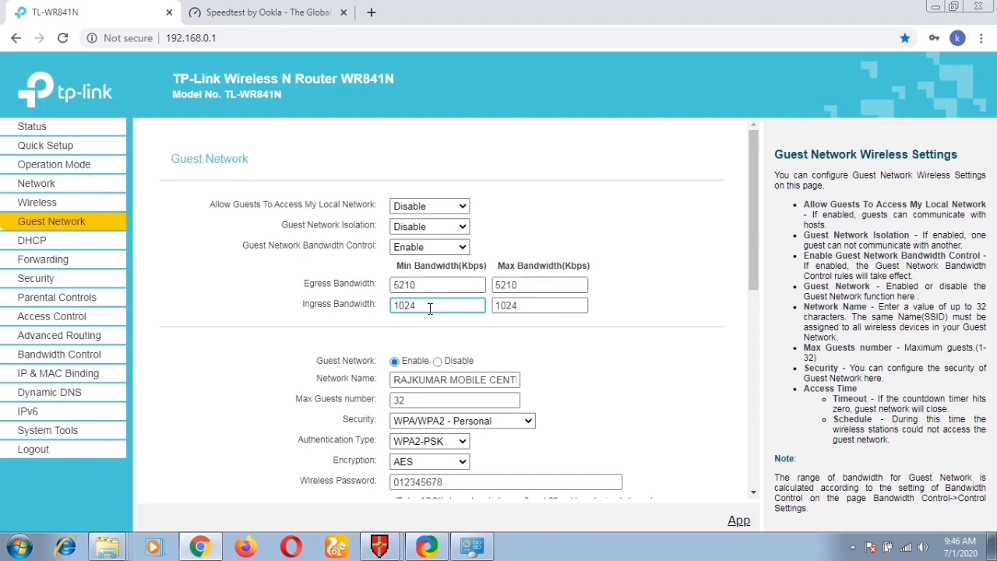
scroll(436, 310, down, 2)
scroll(436, 310, down, 3)
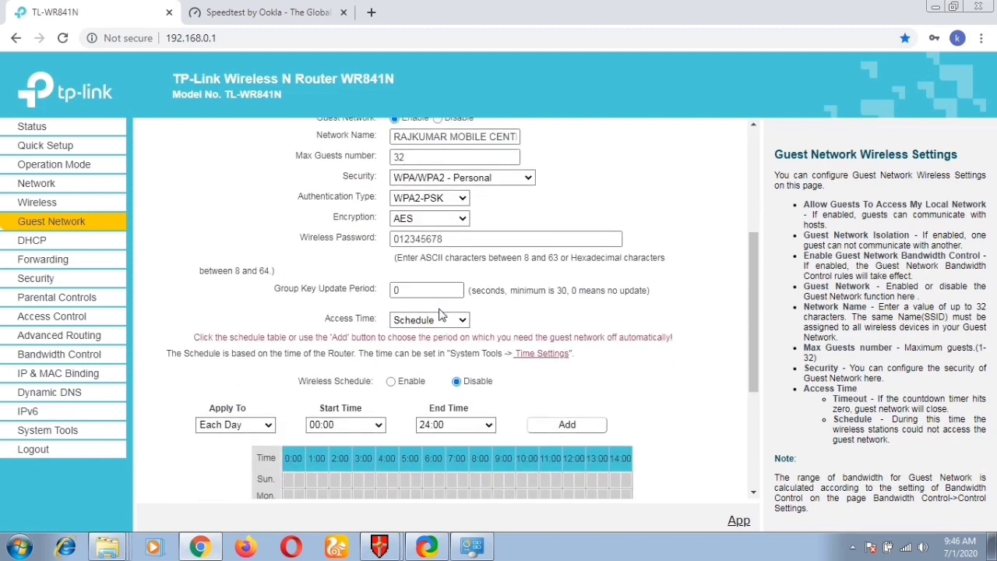
scroll(437, 306, down, 1)
click(440, 465)
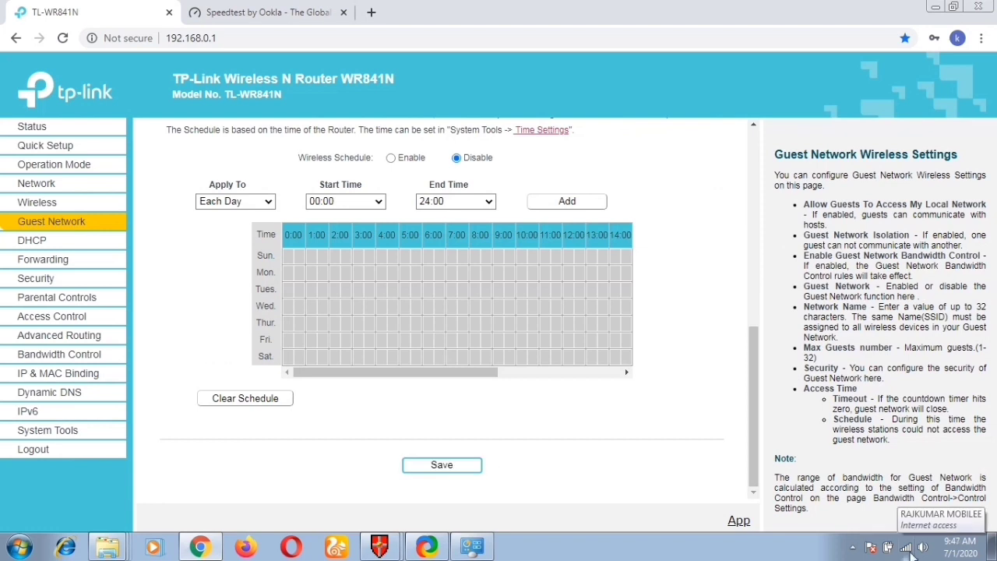
Step: Connect the computer to the new guest SSID from the tray, entering its security key
click(908, 547)
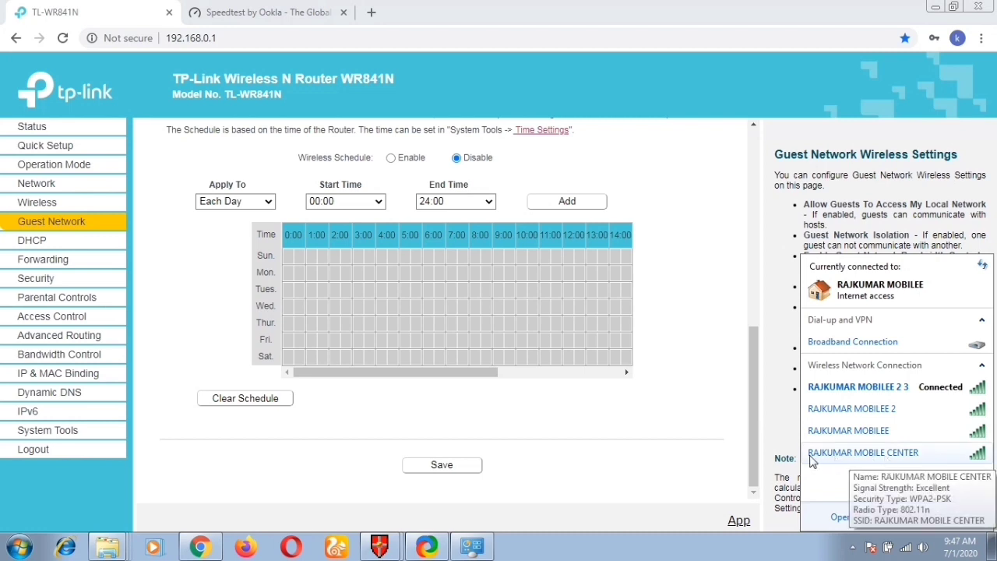
mouse_move(827, 456)
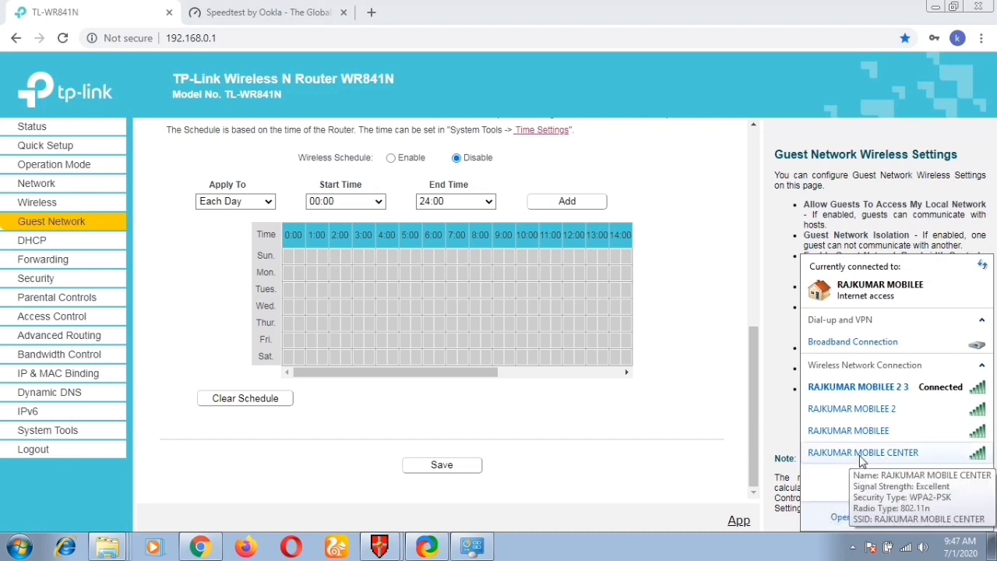
click(861, 458)
click(964, 479)
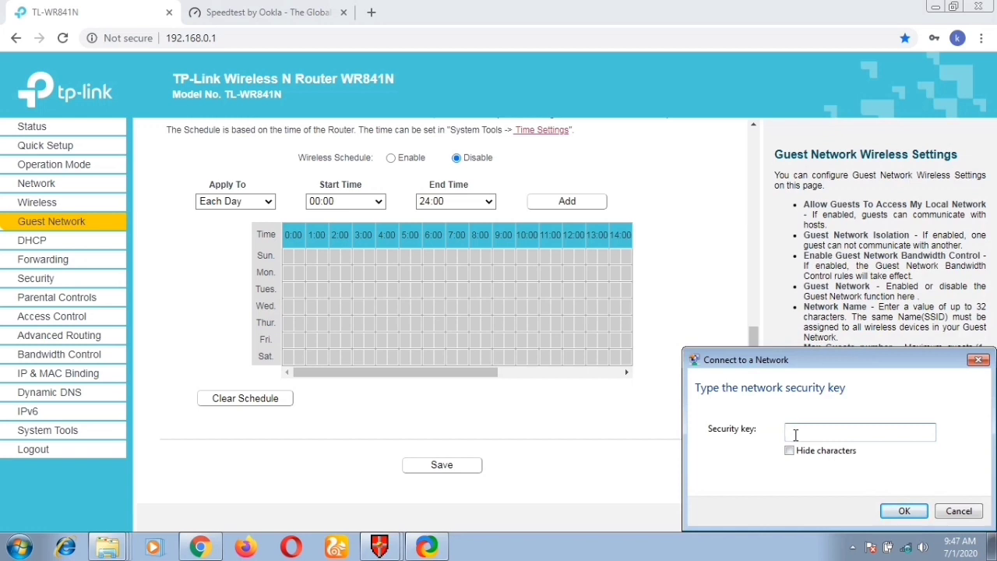
text(012345678)
click(902, 511)
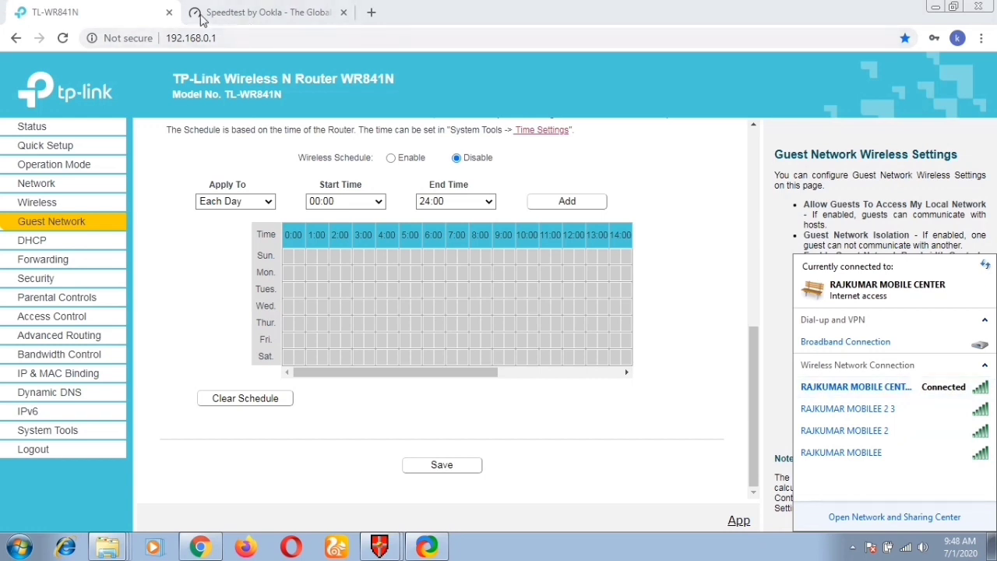
Step: Run a Speedtest on the guest network, confirming 46 ms ping, 0.62 Mbps down, 4.51 Mbps up
click(271, 14)
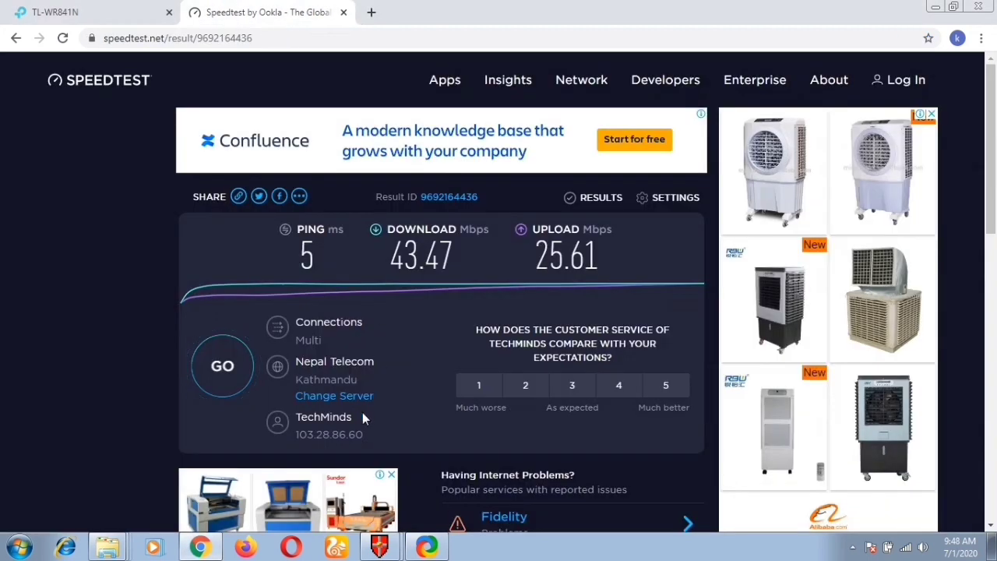
click(223, 375)
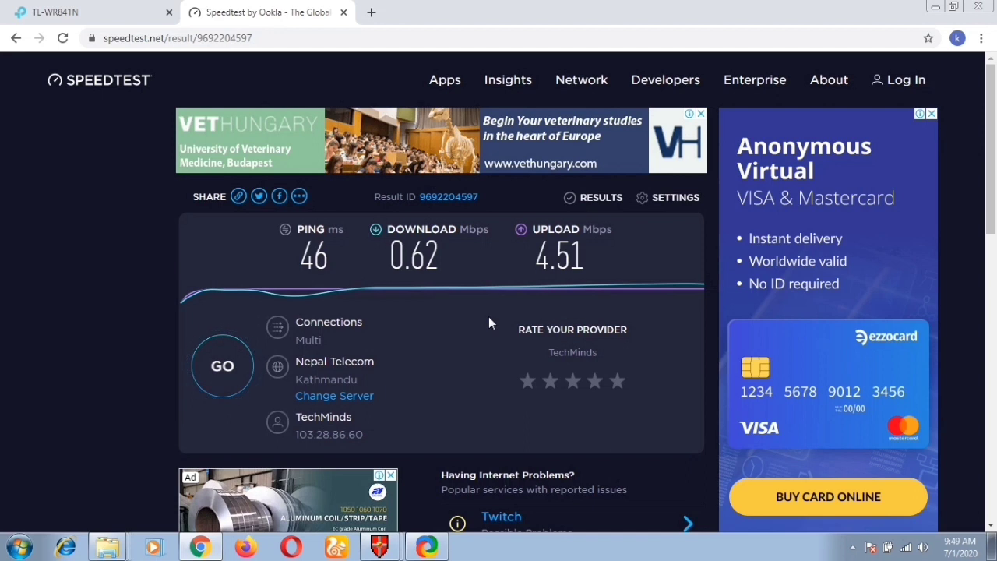
click(343, 13)
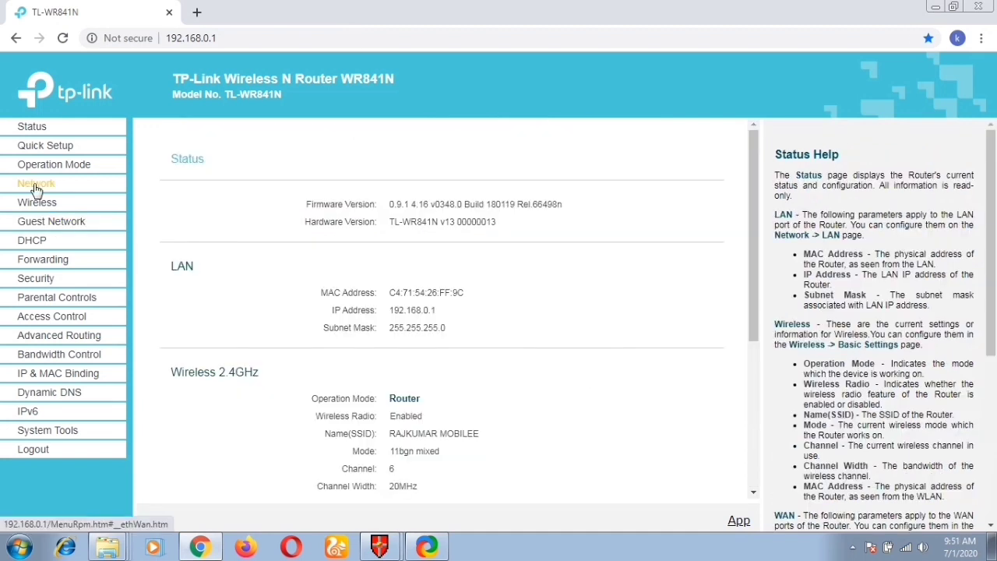
click(37, 204)
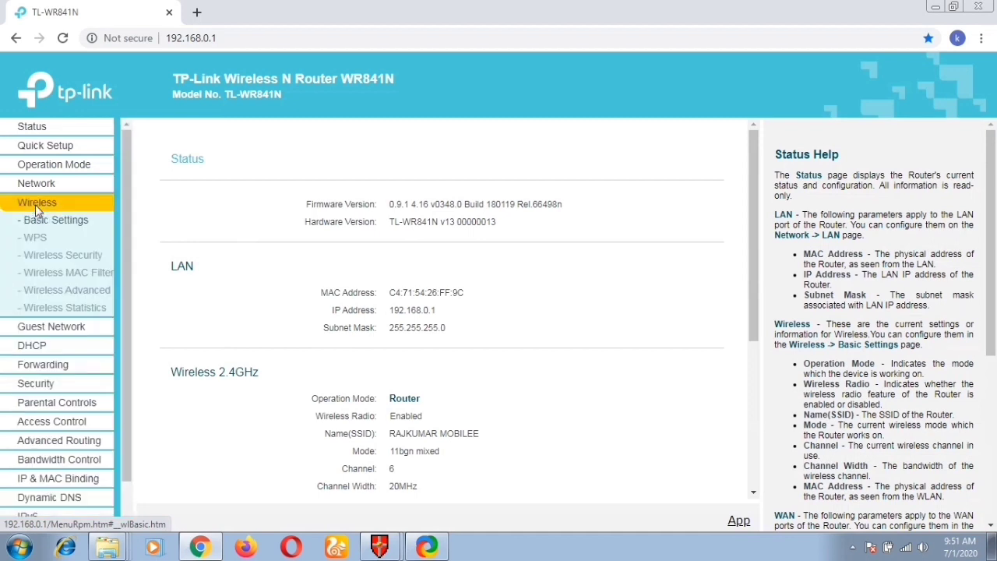